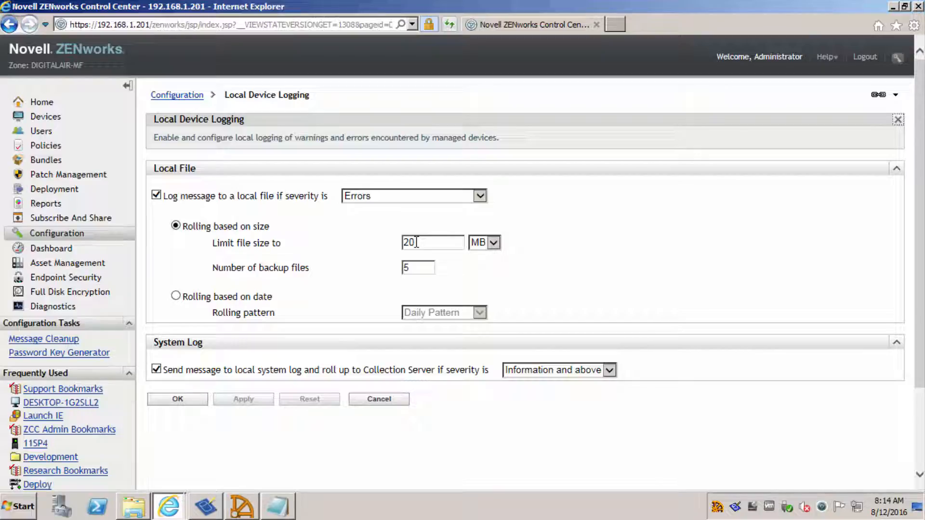
- Examine the zone-level local device logging settings for the number of backup files and the system log severity options
left_click_drag(418, 267, 392, 268)
left_click(610, 371)
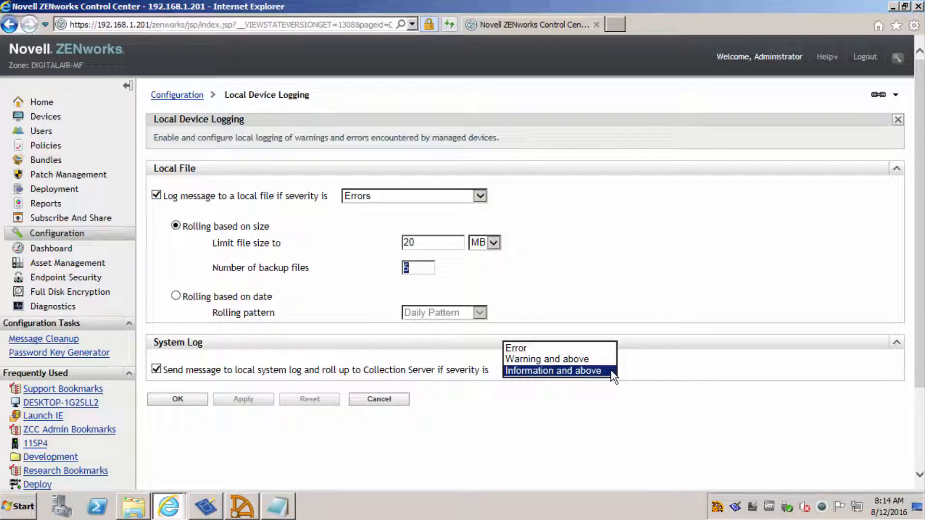
left_click(833, 59)
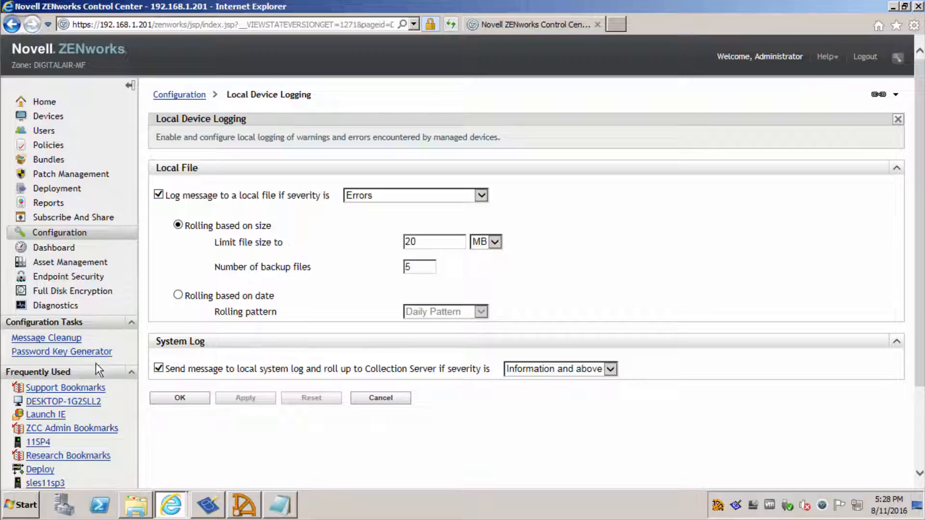
- Override the Local Device Logging settings of workstation DESKTOP-1G2SLL2, setting the local file severity to Errors, Warnings, Info, Debug
left_click(71, 403)
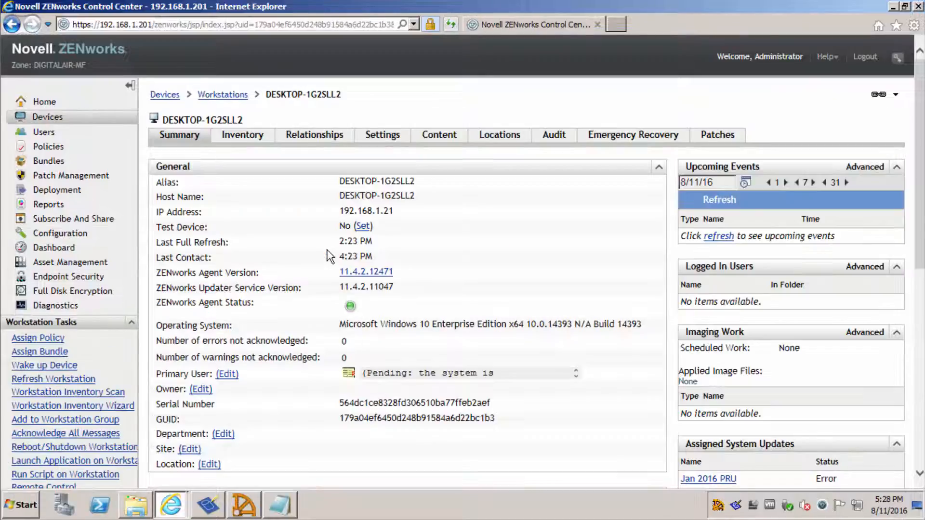
left_click(381, 137)
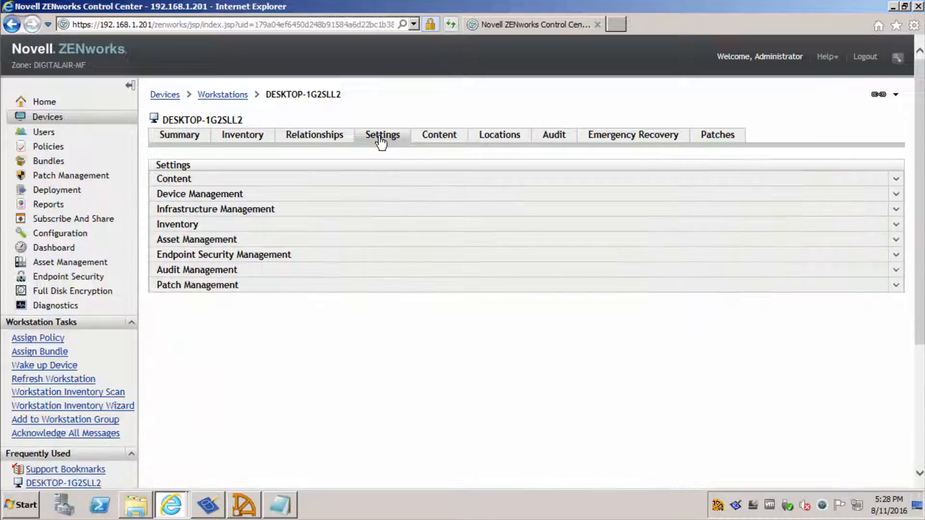
left_click(222, 197)
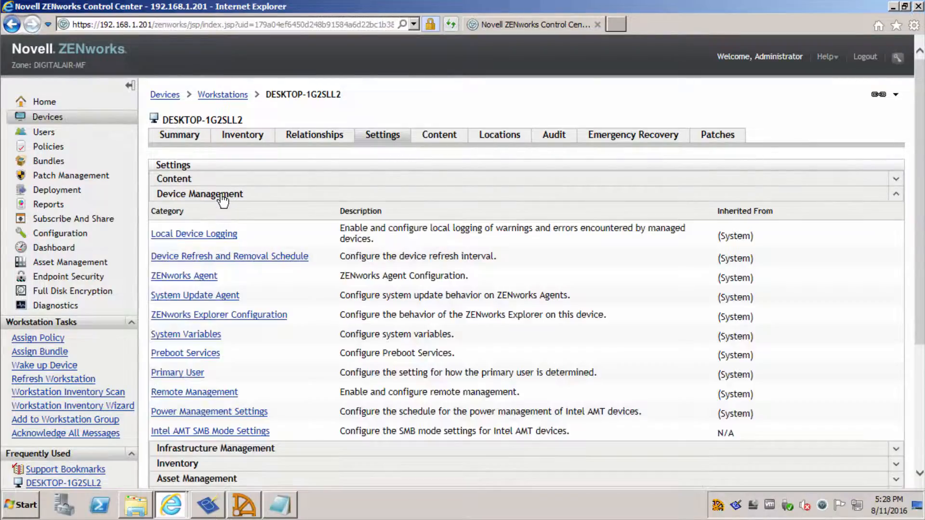
left_click(207, 234)
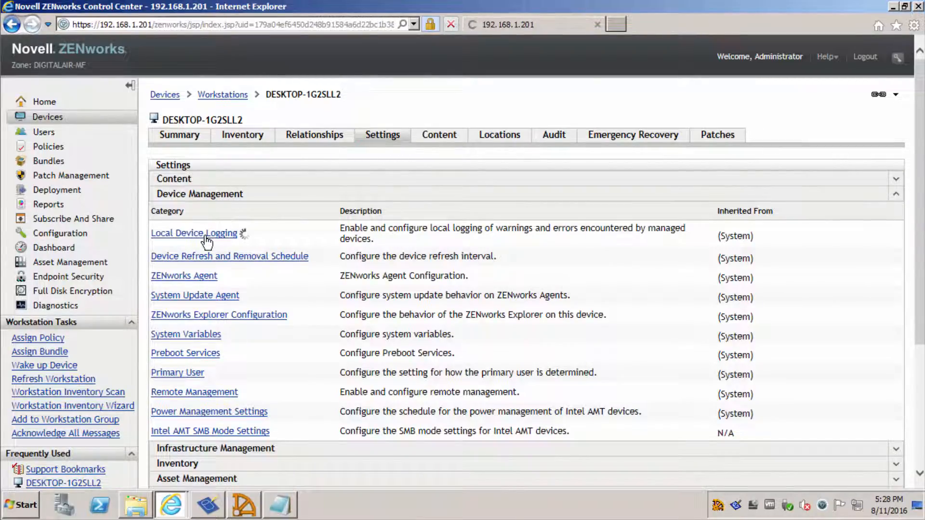
left_click_drag(192, 178, 224, 179)
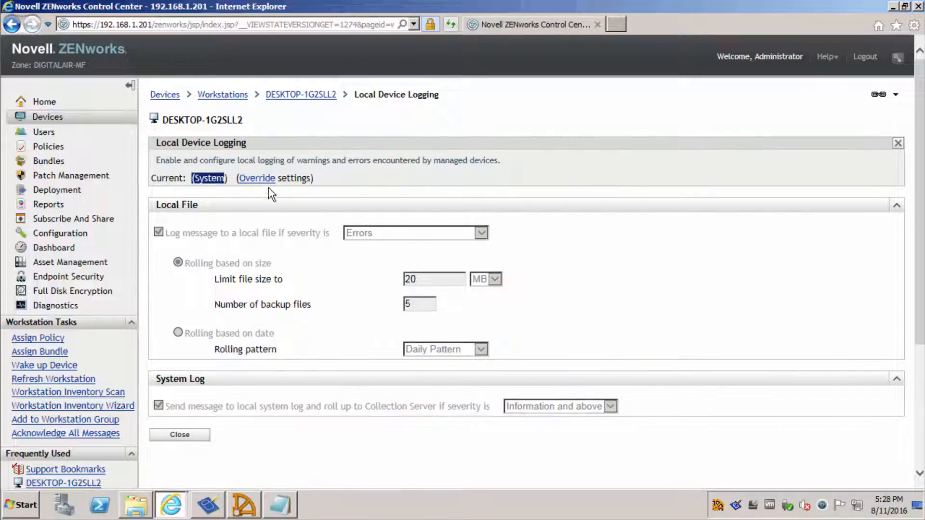
left_click(259, 180)
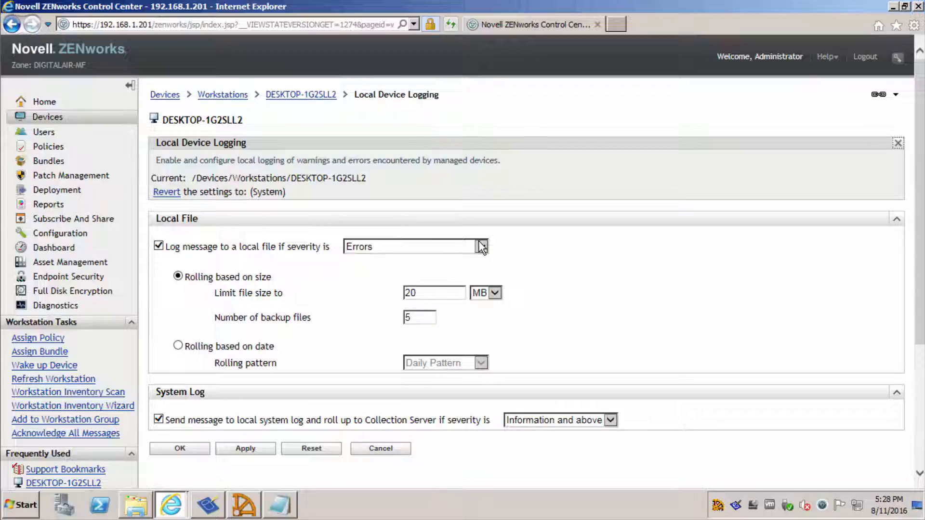
left_click(482, 247)
left_click(466, 280)
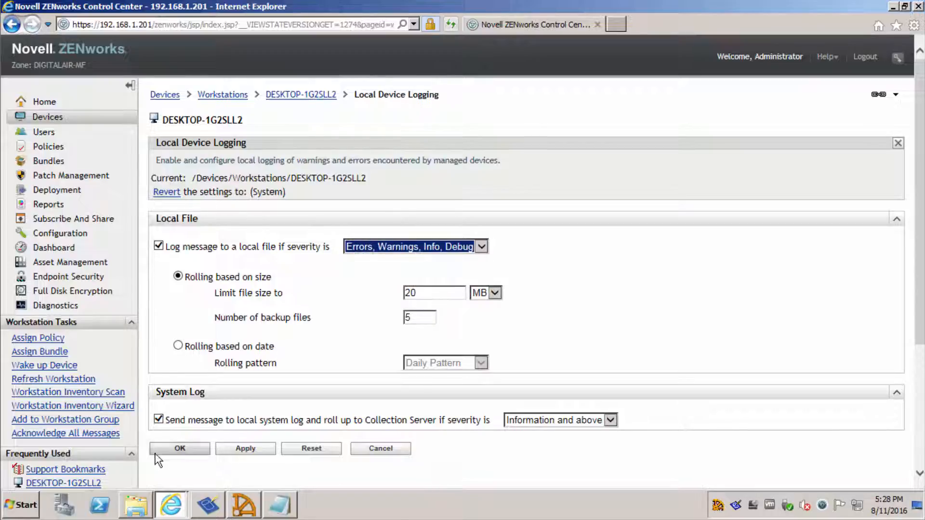
left_click(169, 448)
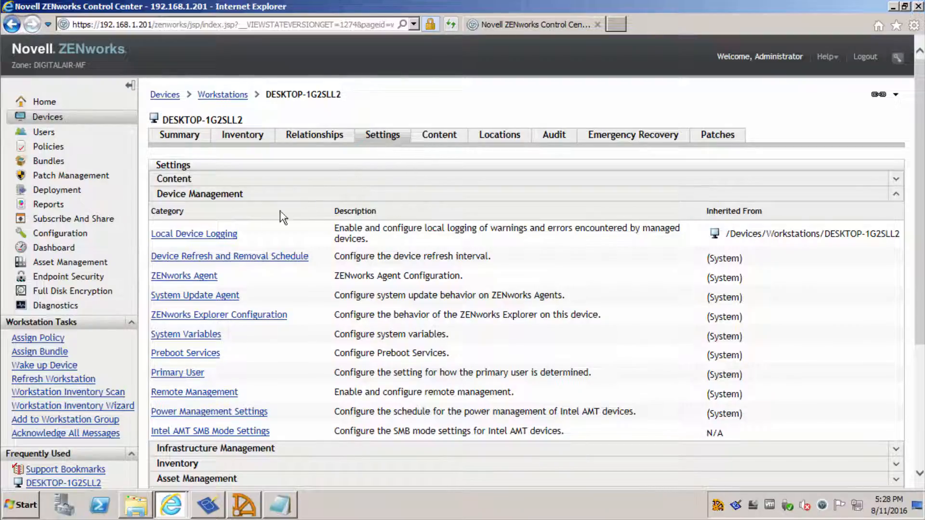
- Revert the Local Device Logging settings of workstation DESKTOP-1G2SLL2 to System and save them
left_click(206, 235)
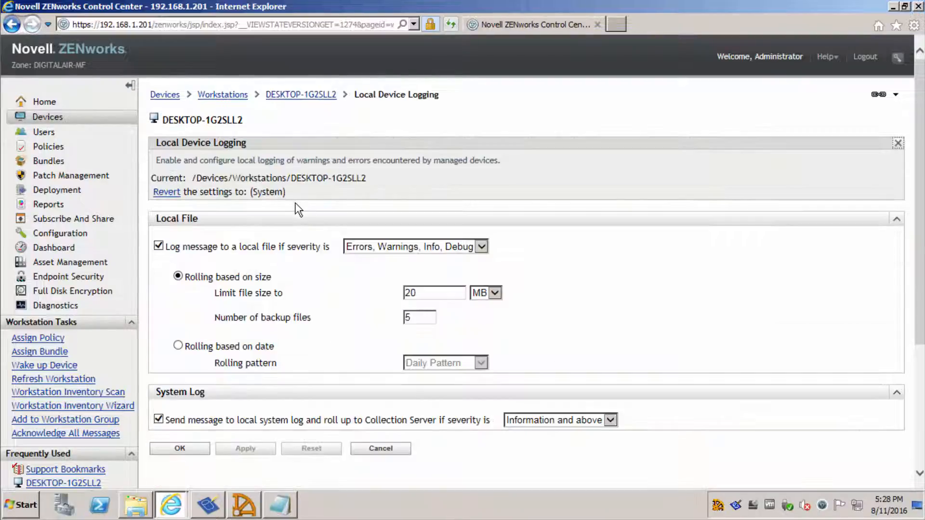
left_click(167, 193)
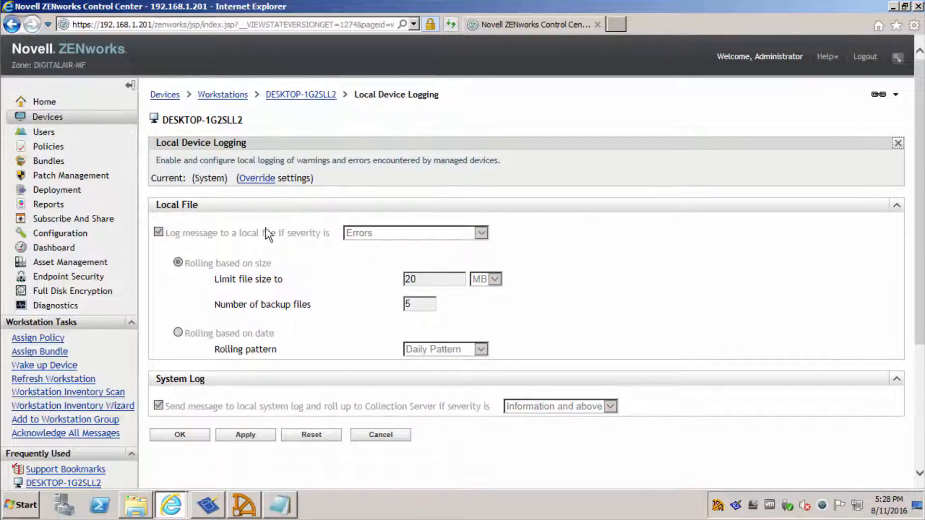
left_click(176, 435)
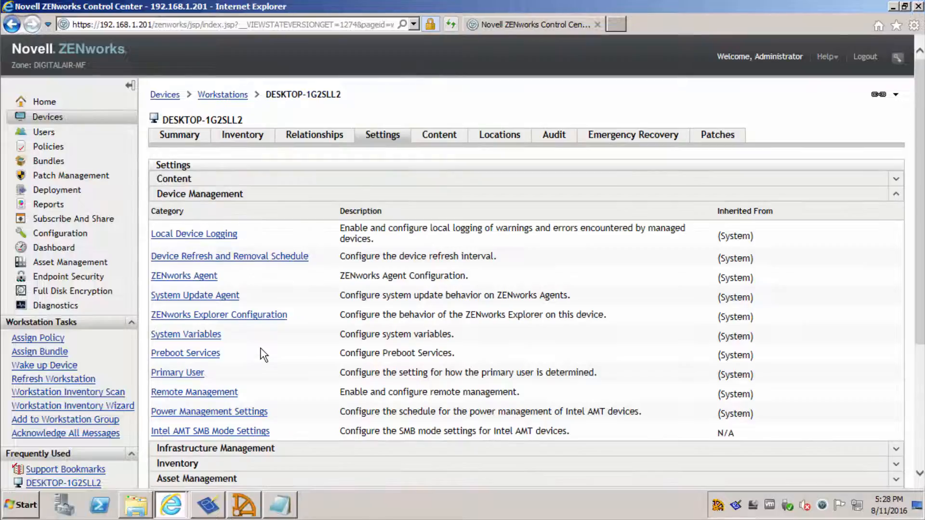
- Override the Development workstation folder's Local Device Logging settings, setting the local file severity to Errors, Warnings, Info, Debug
left_click(221, 96)
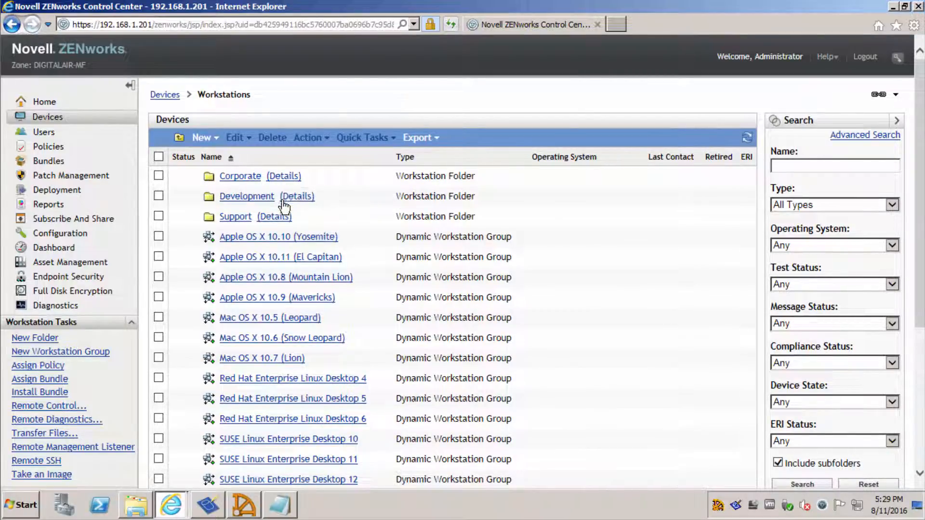
left_click(298, 205)
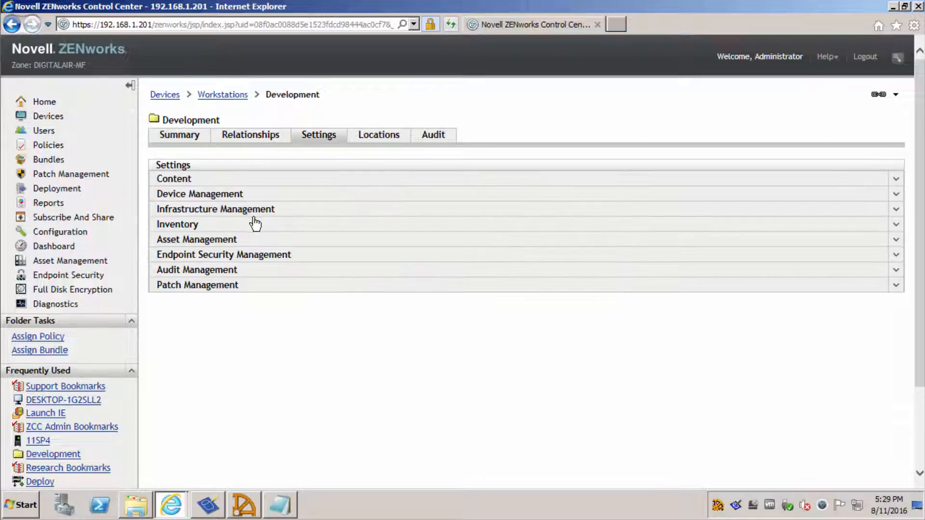
left_click(205, 196)
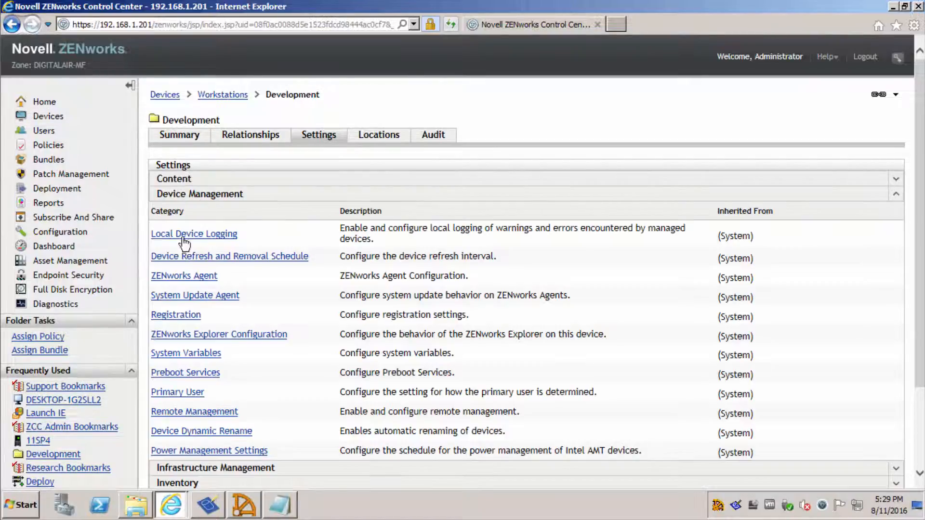
left_click(240, 234)
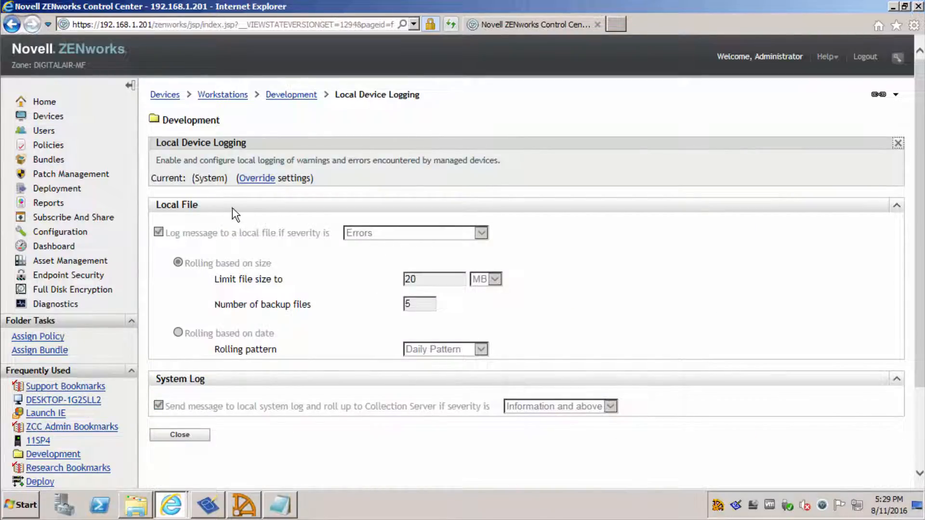
left_click(255, 178)
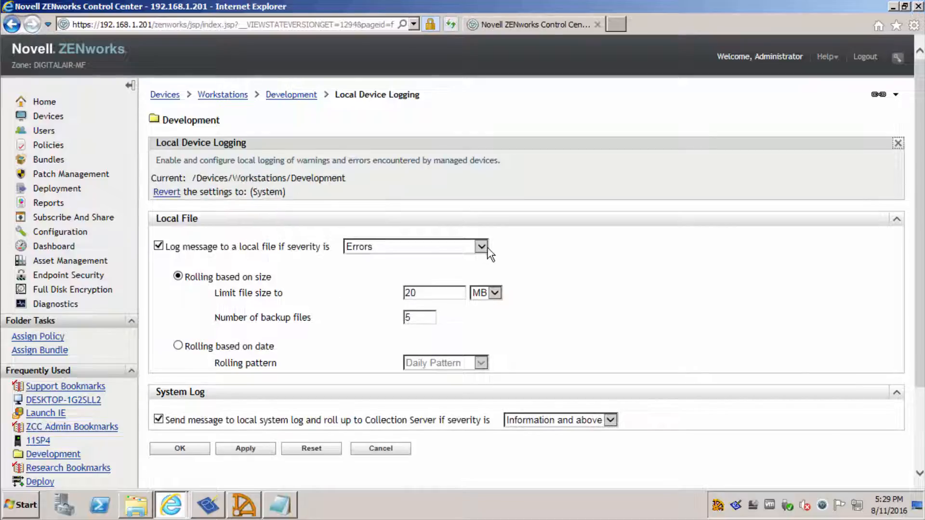
left_click(481, 247)
left_click(470, 280)
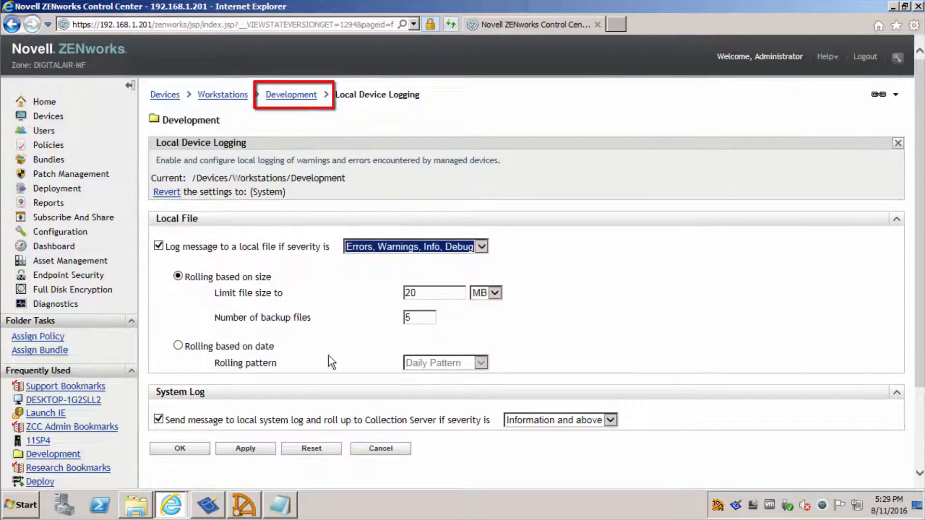
left_click(184, 444)
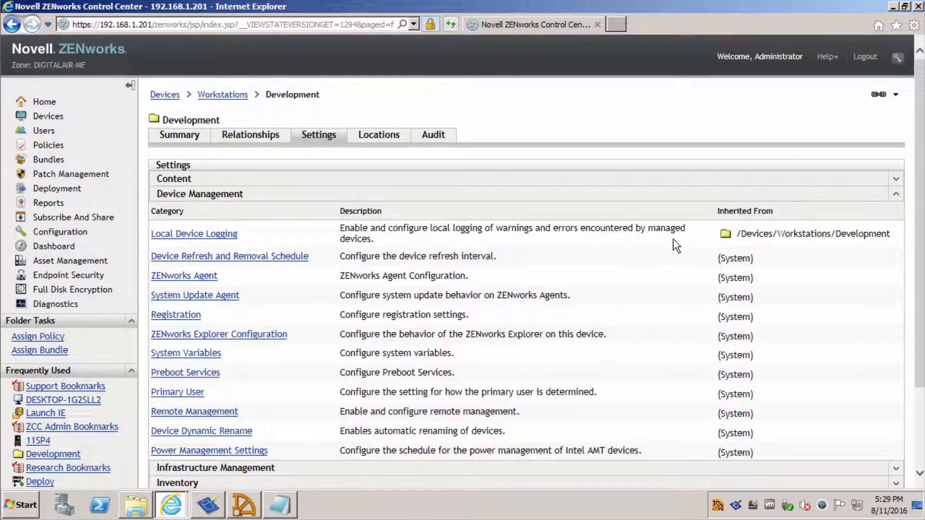
left_click_drag(741, 233, 865, 251)
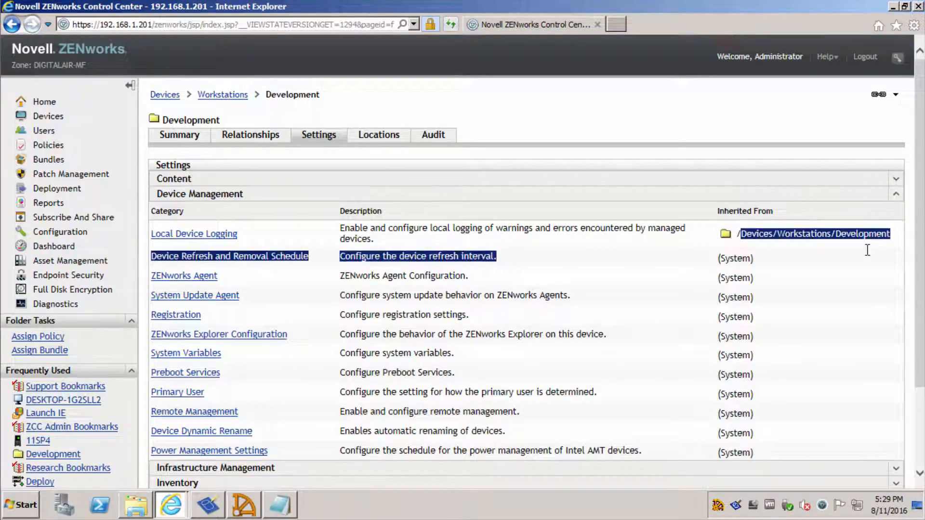
- Revert the Development folder's Local Device Logging settings to System and save them
left_click(217, 237)
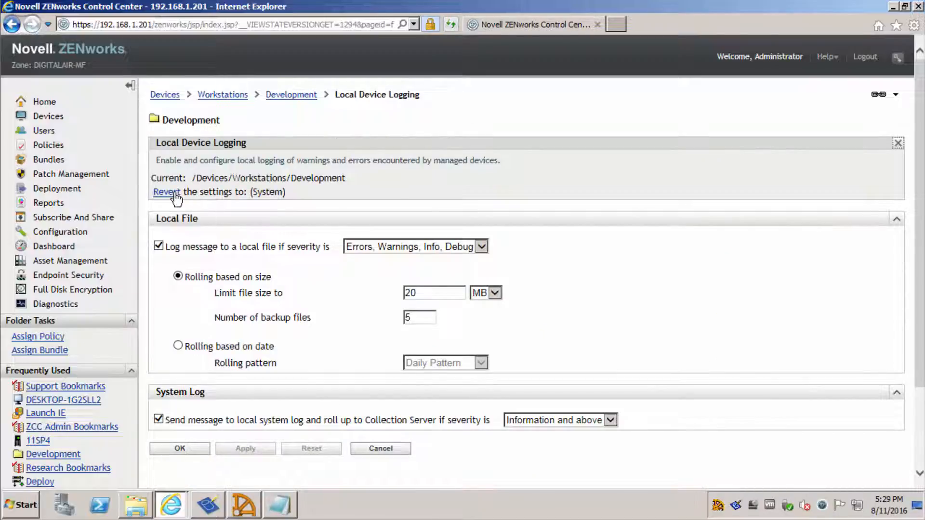
left_click(167, 192)
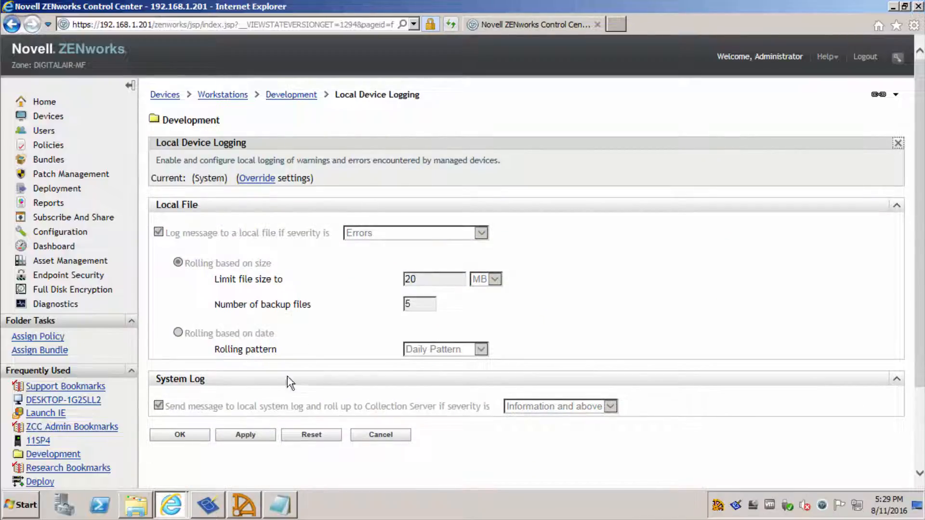
left_click(192, 434)
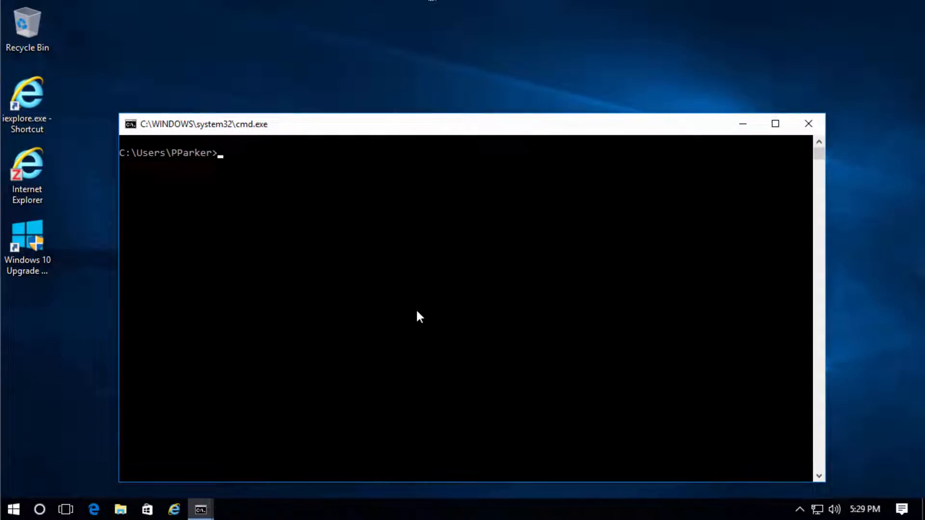
- In the ZENworks Adaptive Agent properties on the managed workstation, apply the log level Errors, Warnings, Info, Debug for logging
left_click(799, 510)
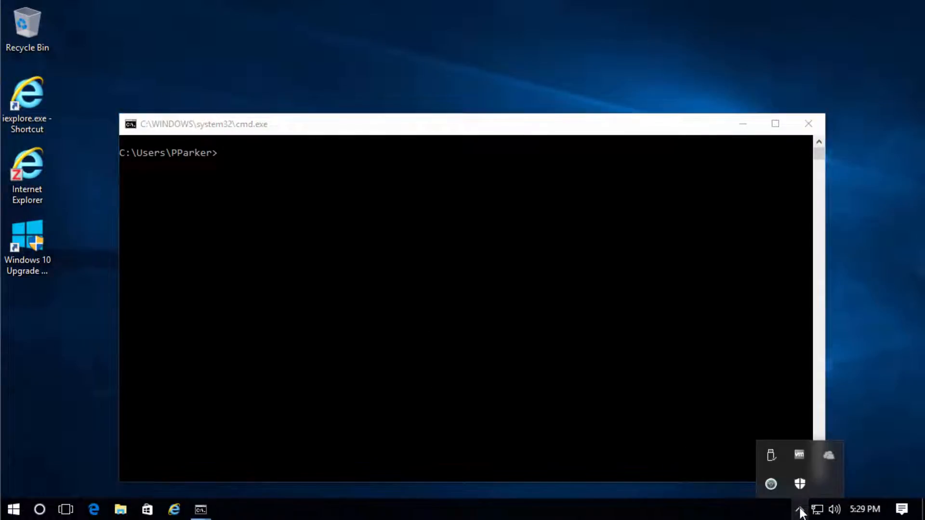
right_click(770, 485)
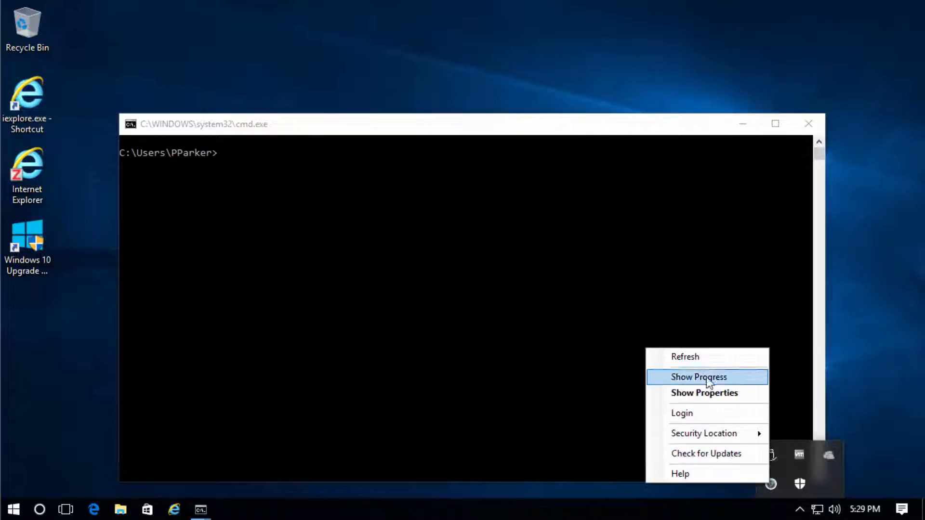
left_click(707, 392)
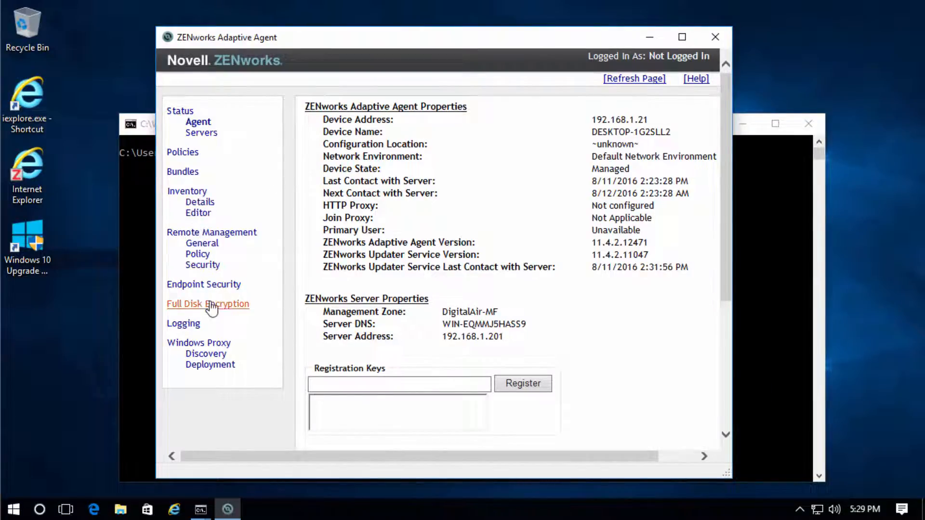
left_click(186, 323)
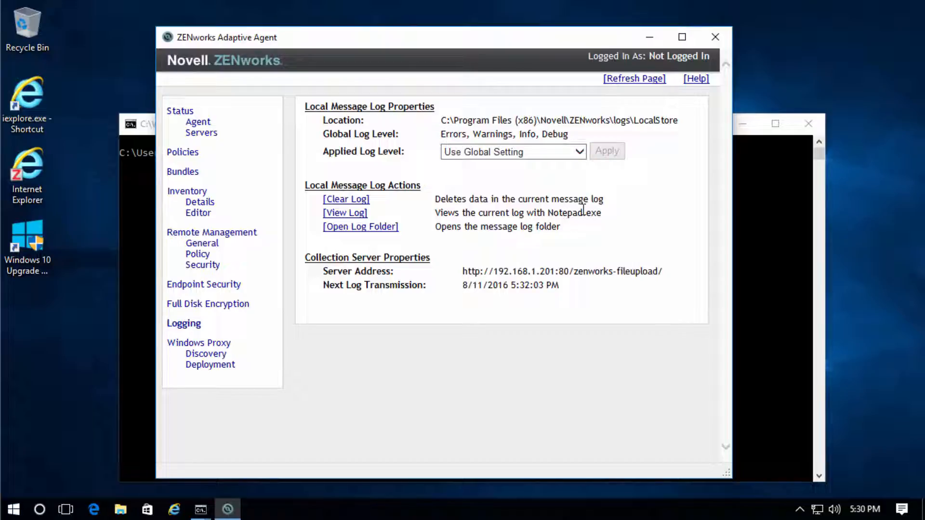
left_click(580, 152)
left_click(563, 198)
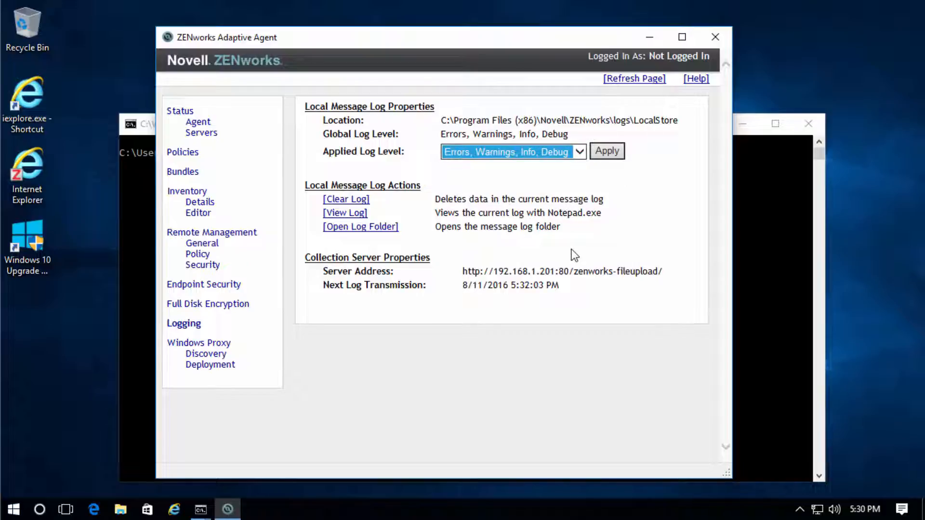
left_click(607, 151)
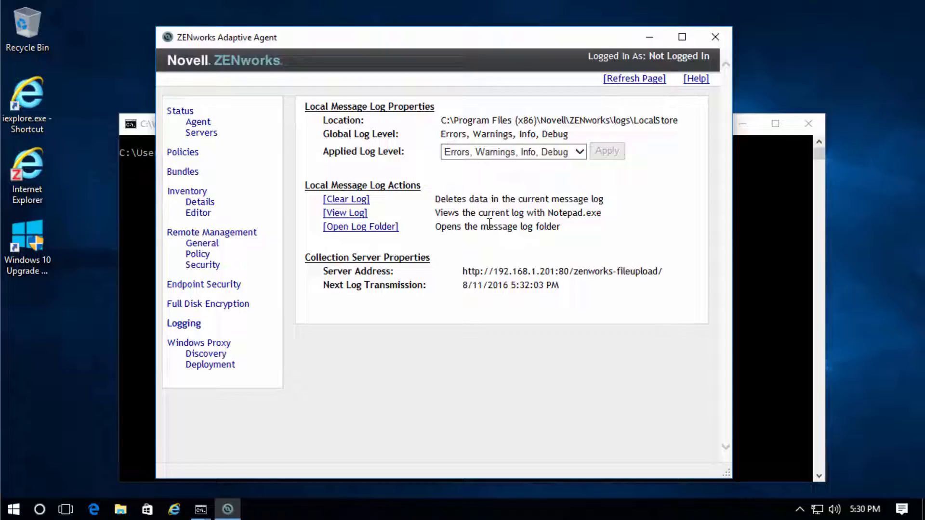
- Clear the agent's current message log and close the LocalStore log folder window
left_click(352, 199)
left_click(478, 306)
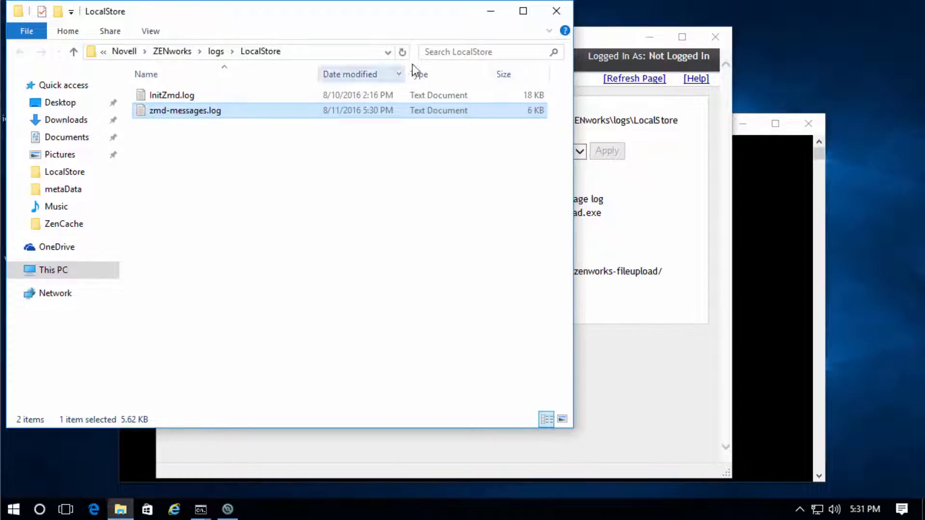
left_click(556, 11)
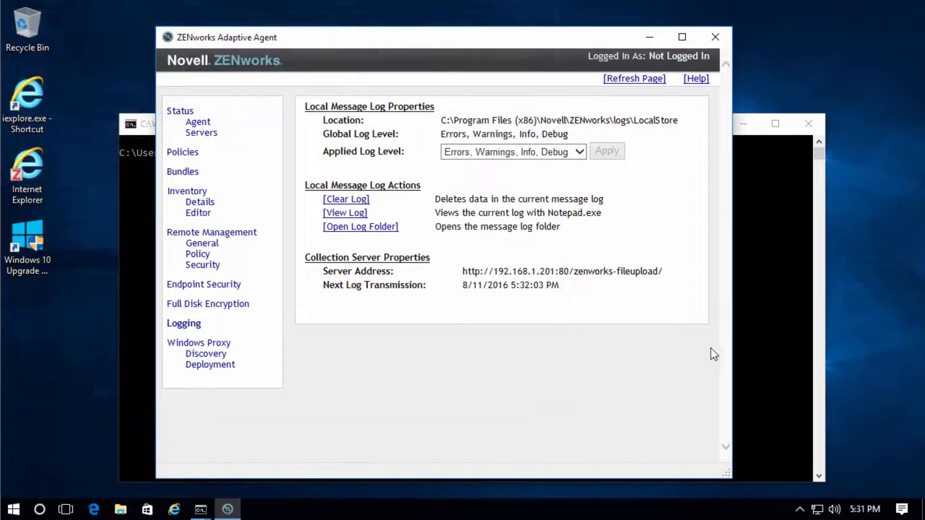
- Switch to the Command Prompt and run "zac log level managed" to return the agent's log level to the managed setting
left_click(755, 329)
left_click(453, 342)
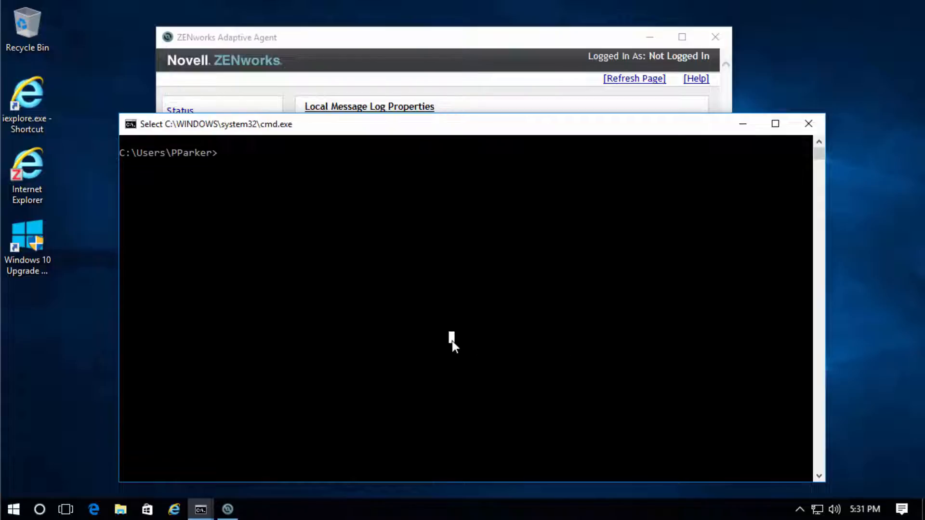
type("zac log level managed")
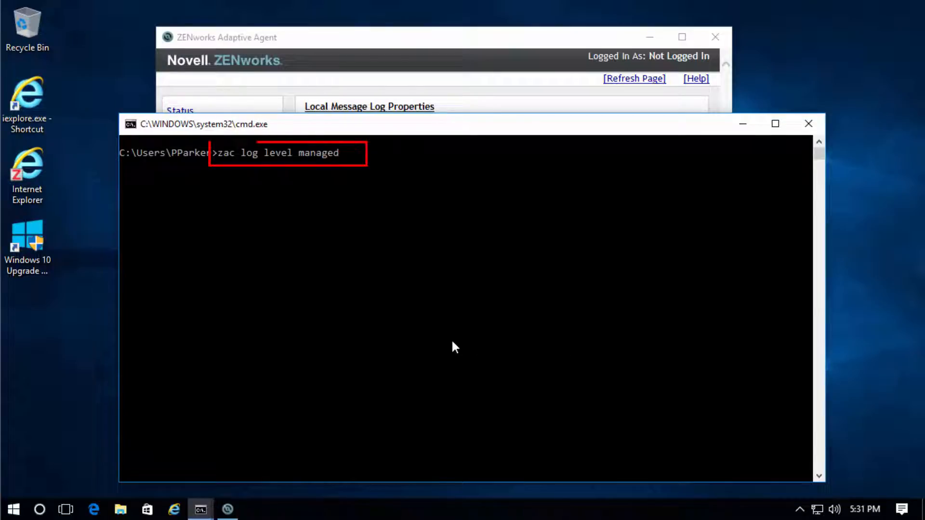
key("Return")
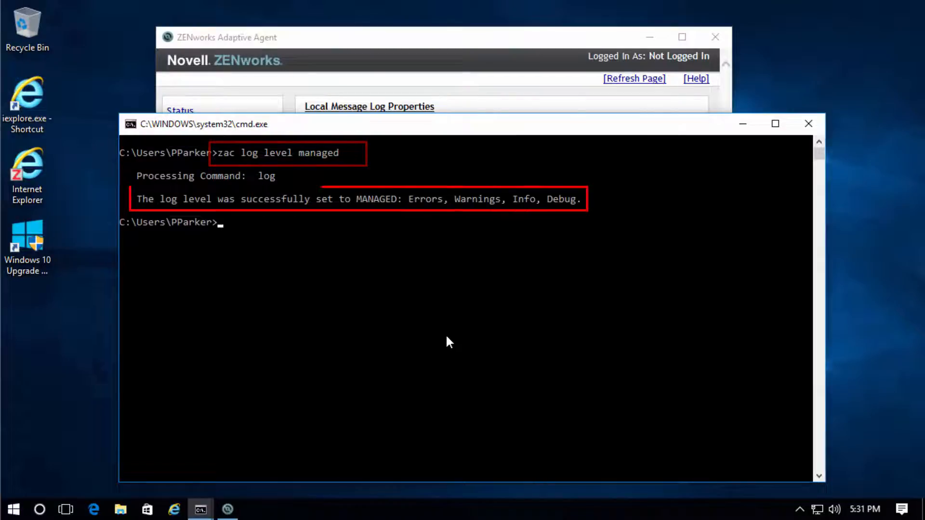
- Return to the ZENworks Adaptive Agent window and reload its Logging page to check the applied log level
left_click(528, 38)
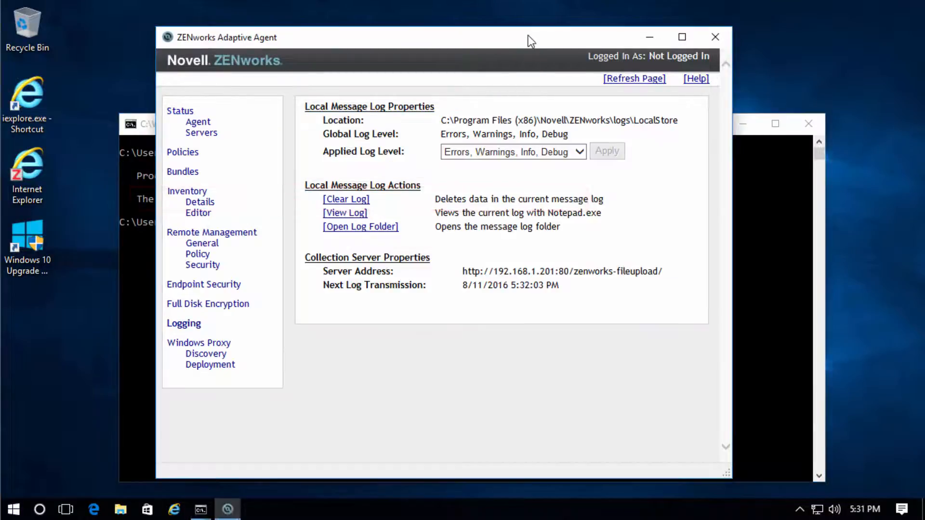
left_click(198, 124)
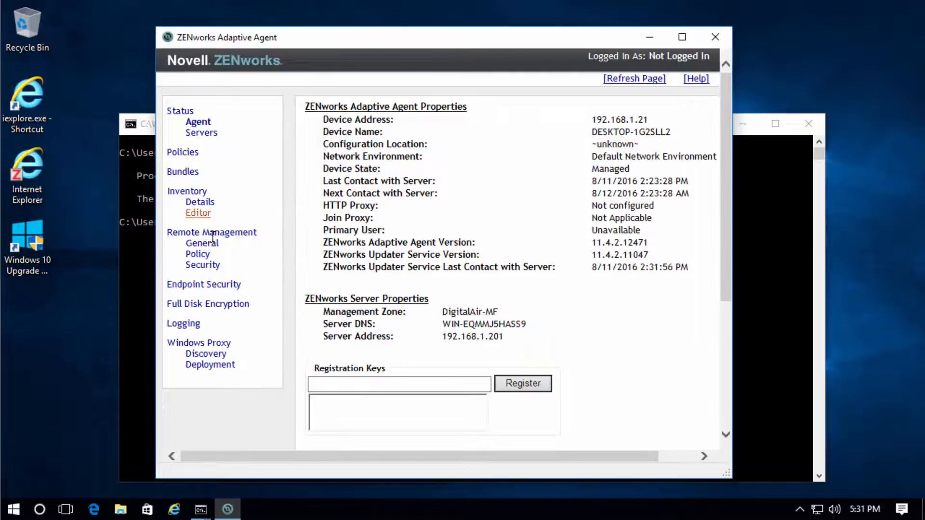
left_click(183, 324)
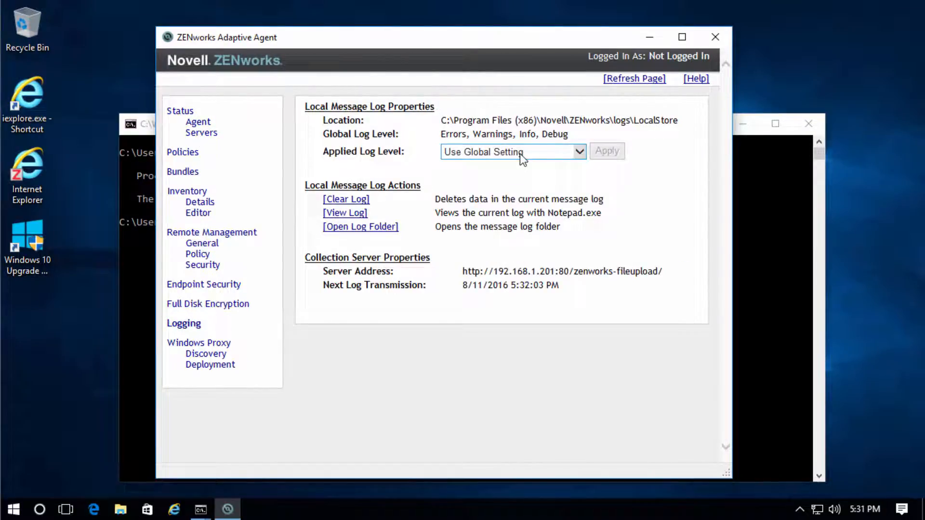
- Switch to the Command Prompt and query the agent's current log level with "zac logger level"
left_click(745, 213)
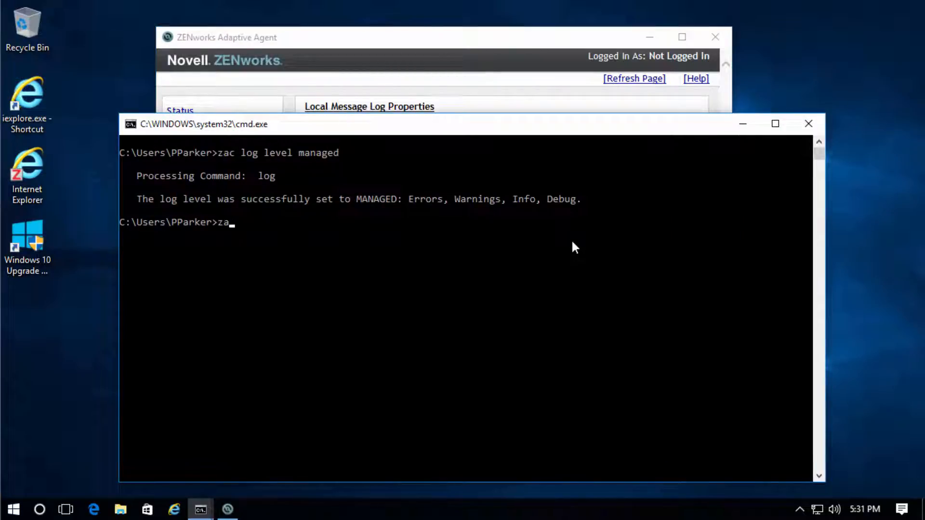
type("logg")
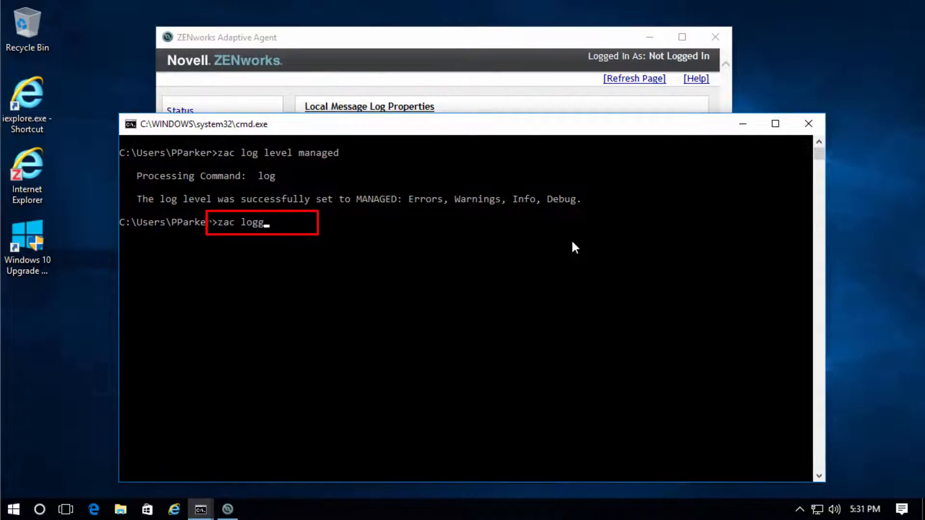
type("er level")
key("Return")
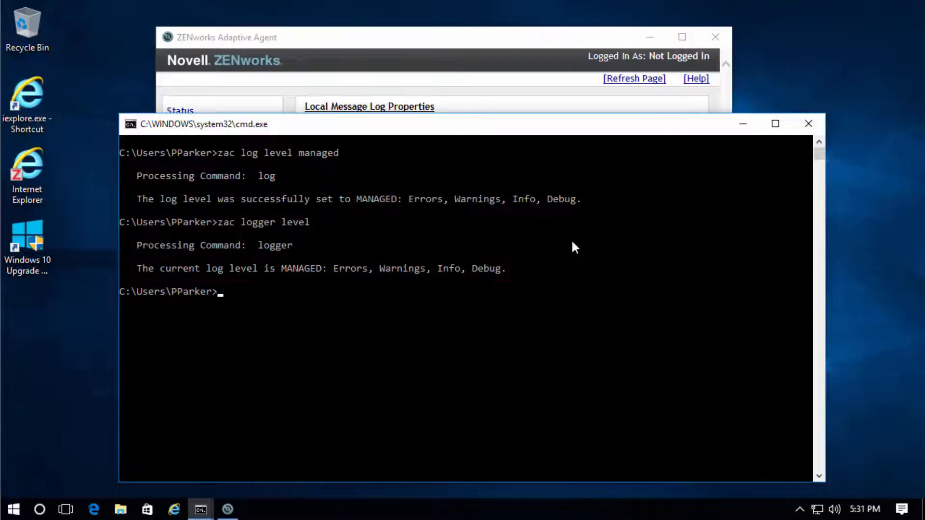
- Reset the agent's log on the Windows workstation by running "zac logger resetlog"
type("zac logge")
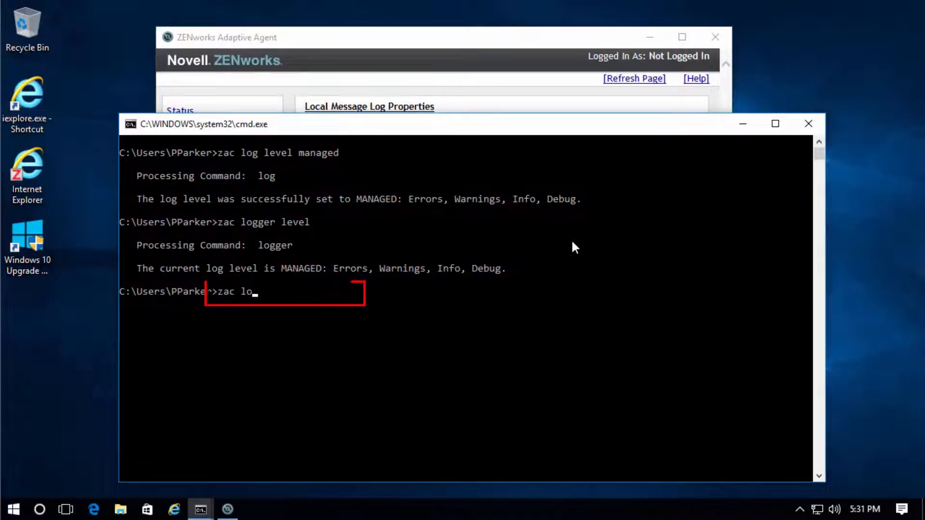
type("r resetlog")
key("Return")
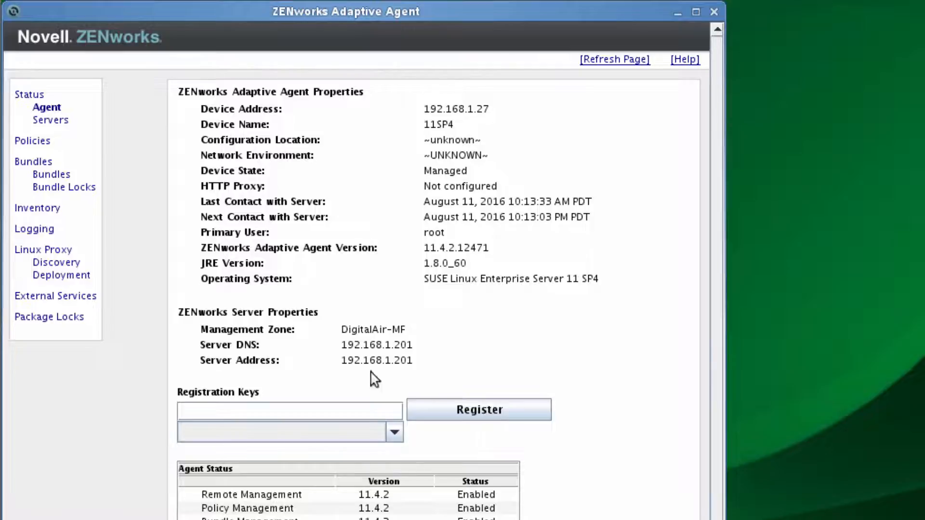
- In the Linux device's ZENworks Adaptive Agent, apply the log level Errors, Warnings, Info, Debug for logging
left_click(25, 226)
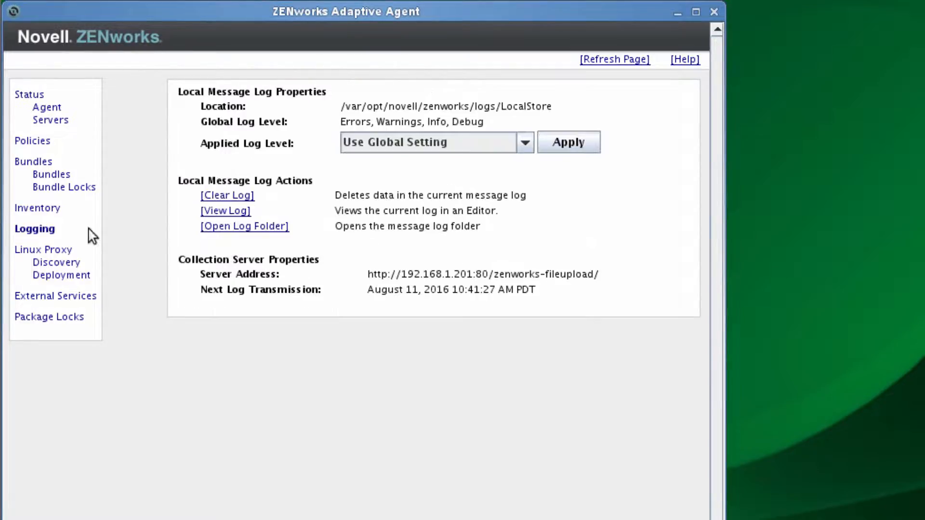
left_click(524, 144)
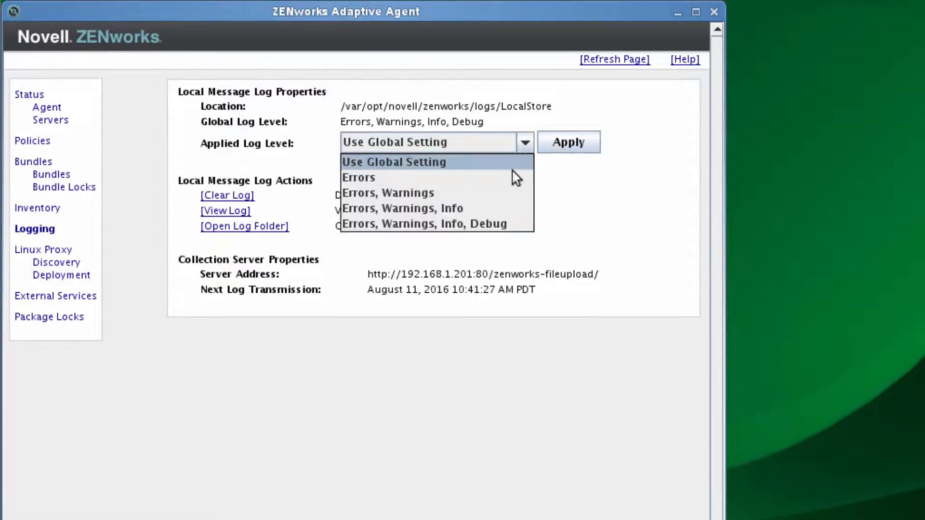
left_click(481, 223)
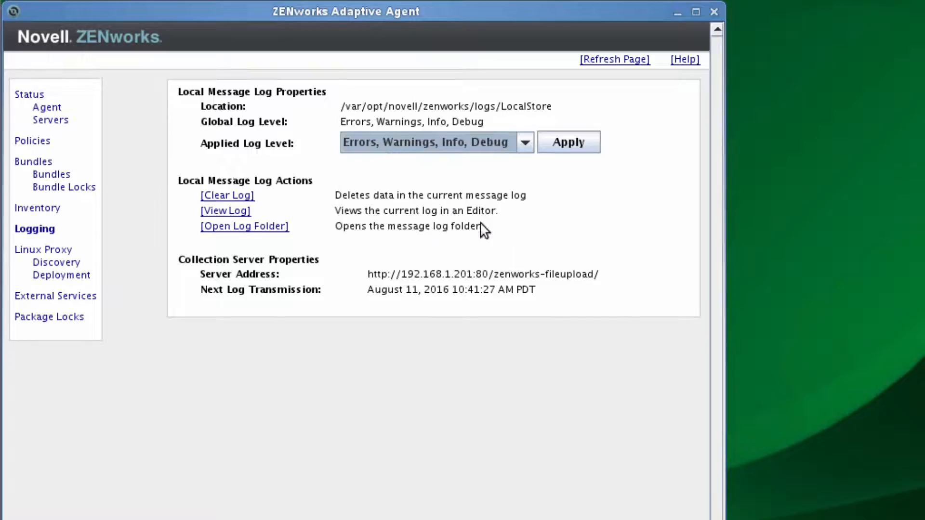
left_click(563, 139)
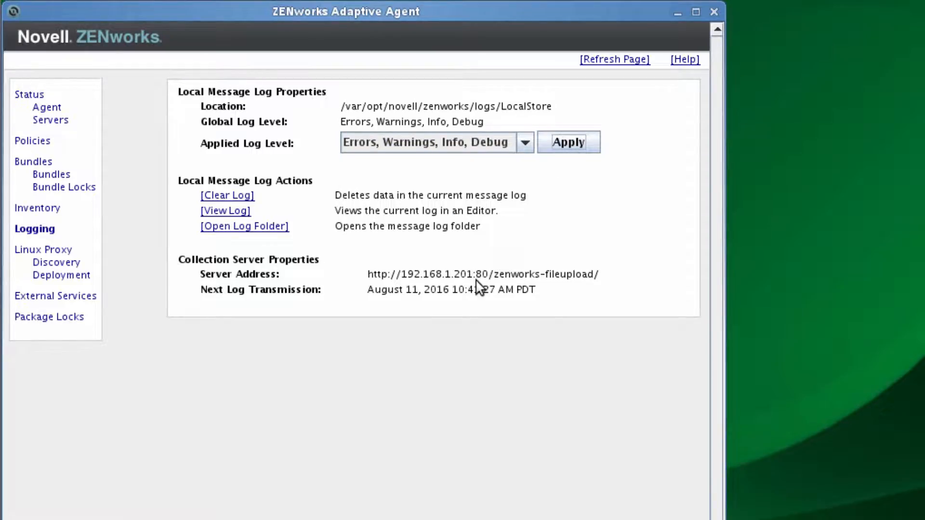
- Switch to a cleared Terminal to run "zac logger level MANAGED", and refresh the Logging page in the Linux ZENworks Adaptive Agent
key("alt+Tab")
type("clear")
key("Return")
type("zac logger level managed")
key("BackSpace")
key("BackSpace")
key("BackSpace")
key("BackSpace")
key("BackSpace")
key("BackSpace")
key("BackSpace")
type("MANAGED")
key("Return")
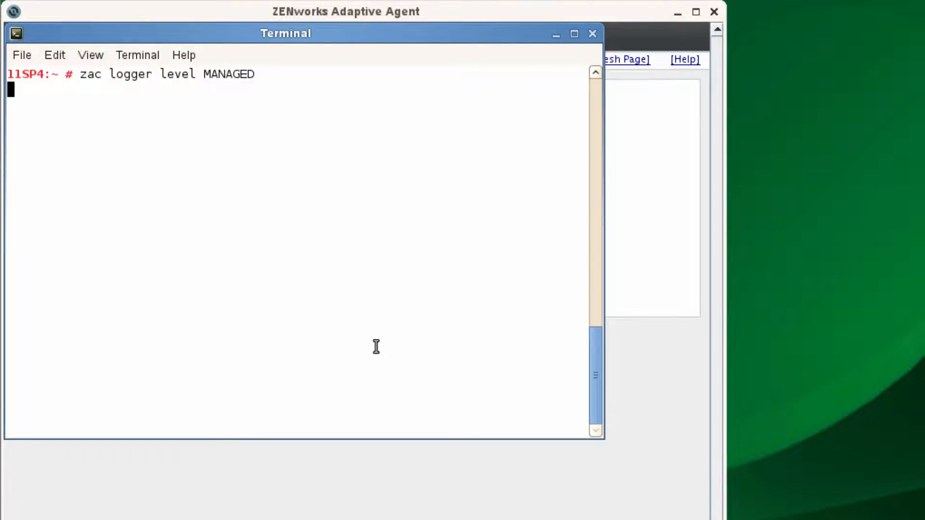
left_click(646, 368)
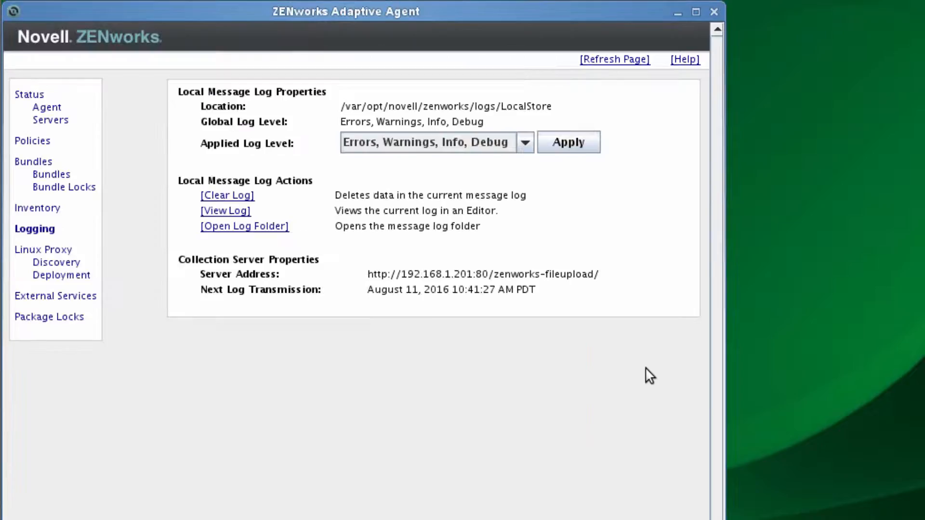
left_click(623, 63)
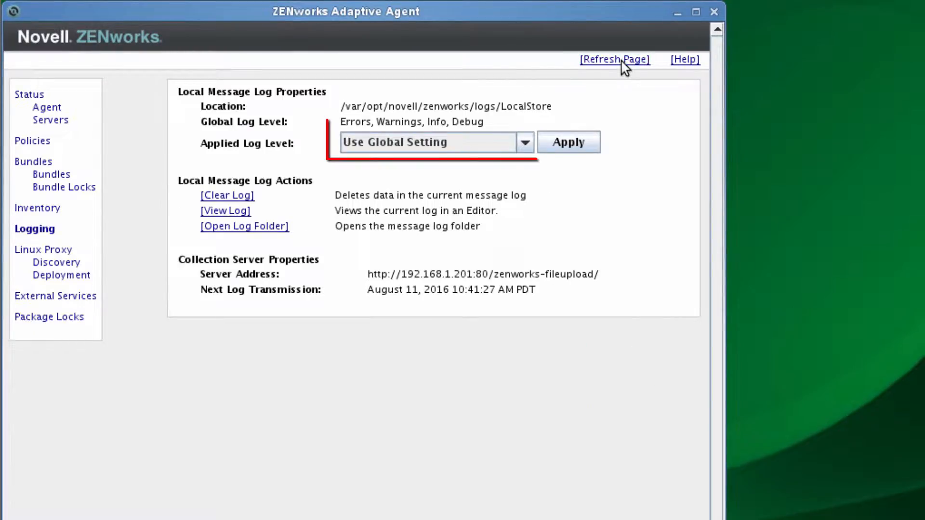